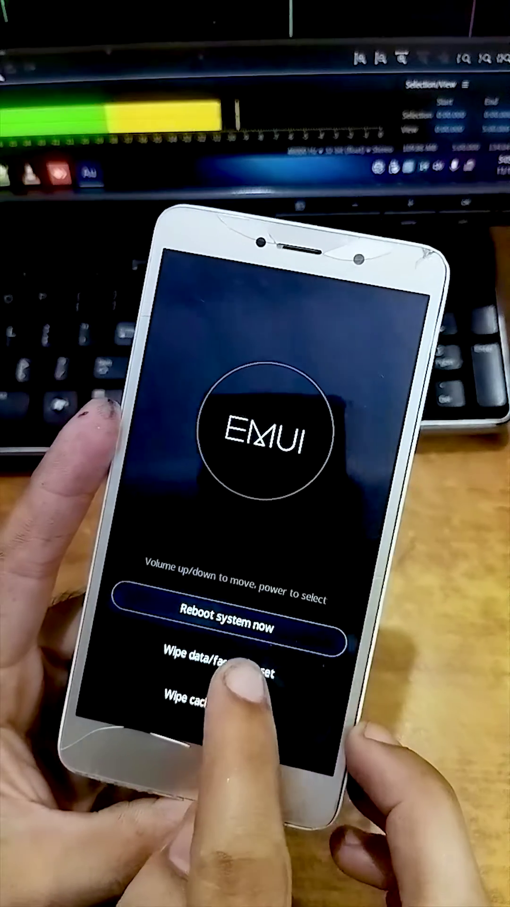
Run Wipe data/factory reset, approving both the Confirm wipe and Verification required screens
click(244, 674)
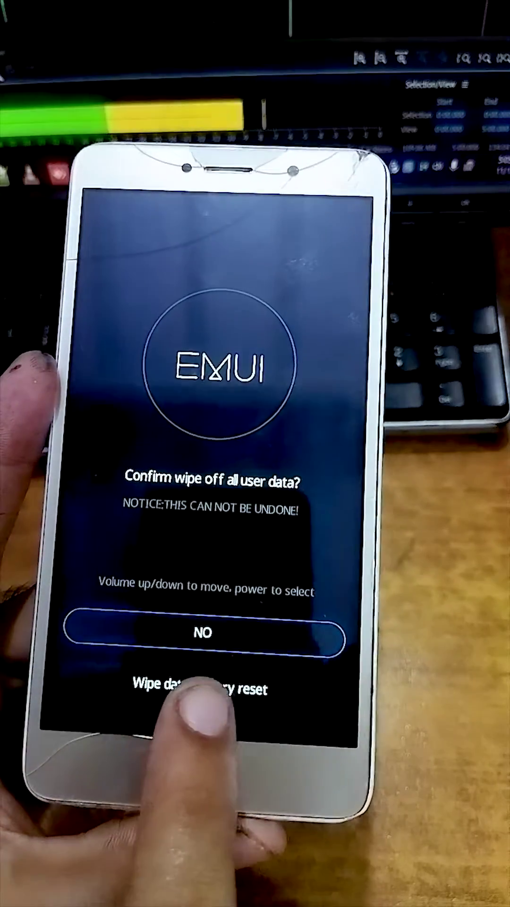
click(207, 680)
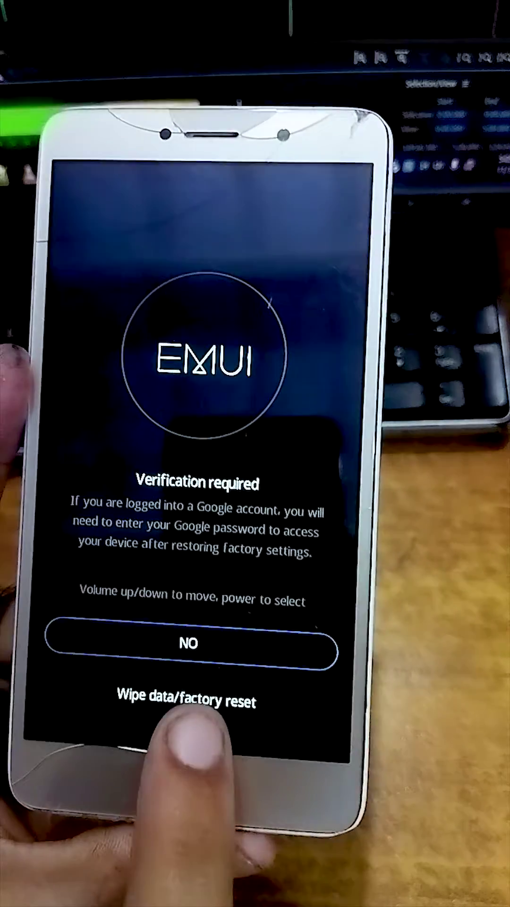
click(191, 673)
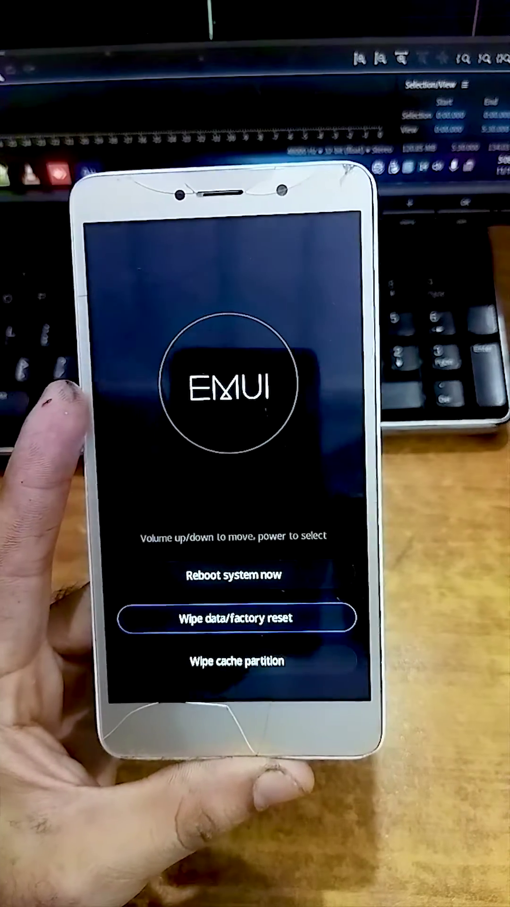
Choose Reboot system now to restart the reset phone toward the Welcome screen
click(228, 575)
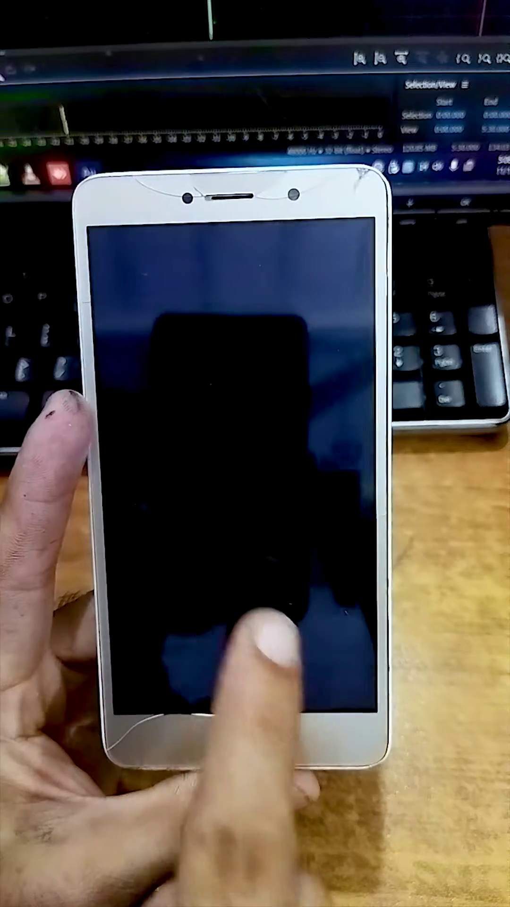